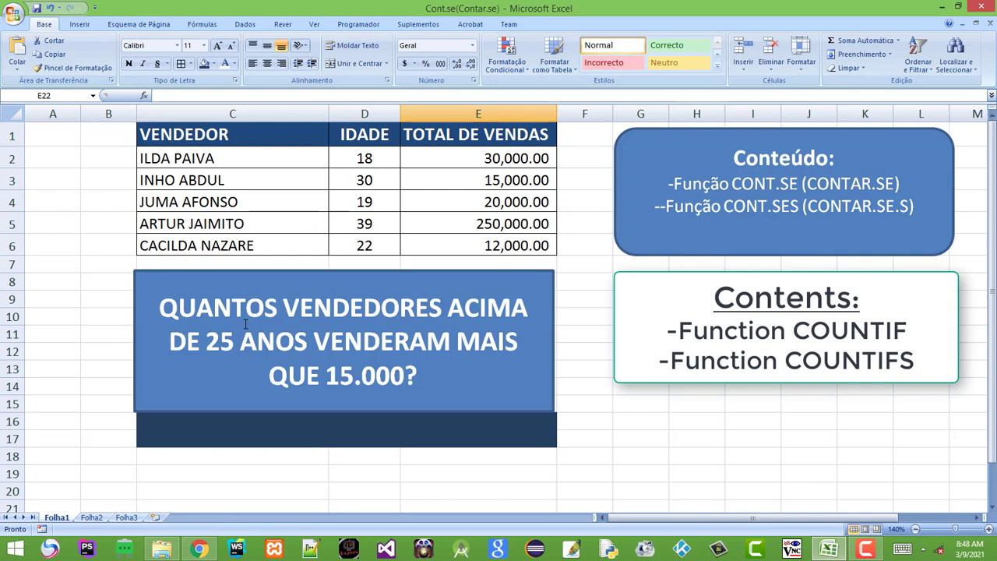
# Start a CONTAR.SE formula in merged cell C16, below the question box.
pyautogui.click(218, 432)
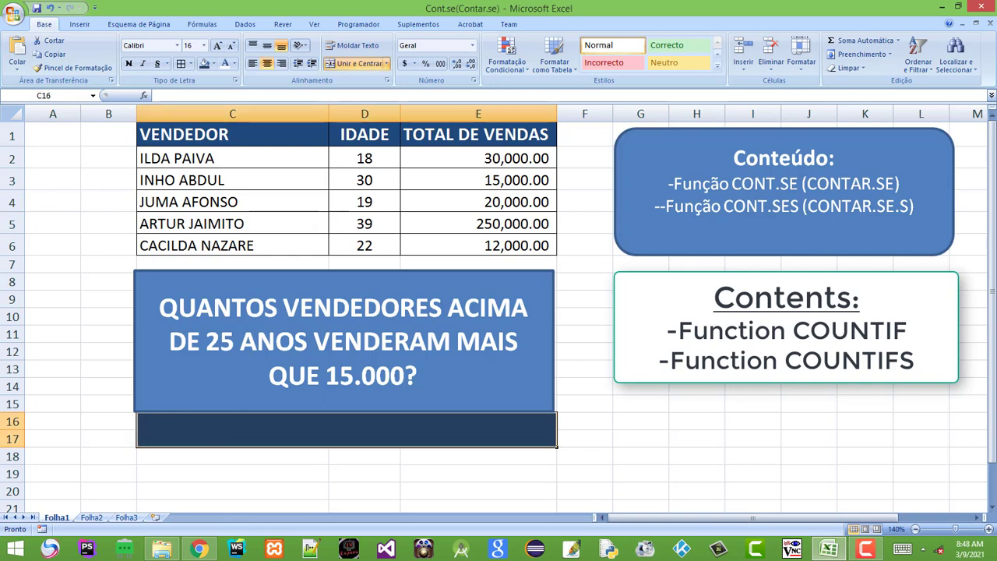
pyautogui.hotkey('alt', 'Tab')
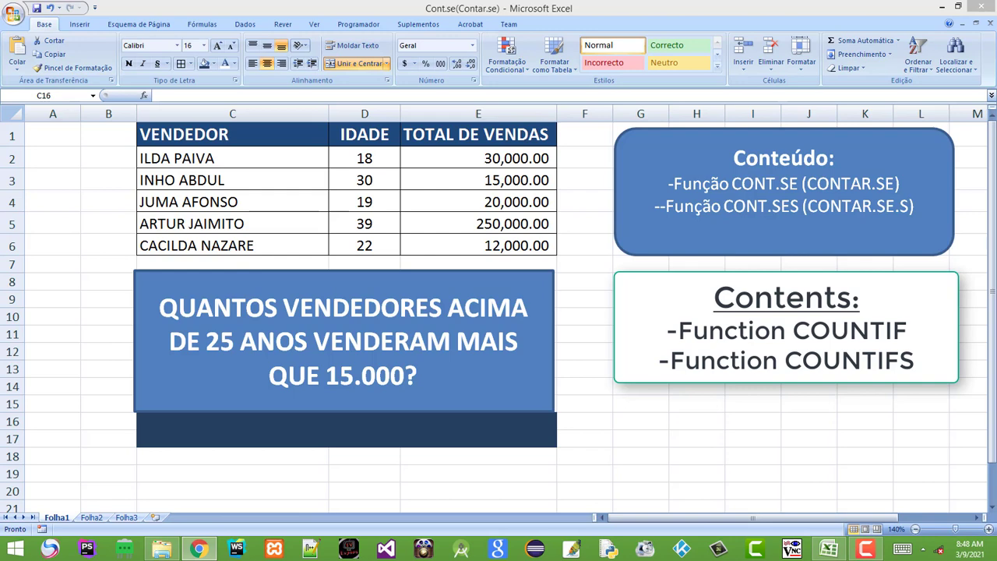
pyautogui.click(403, 436)
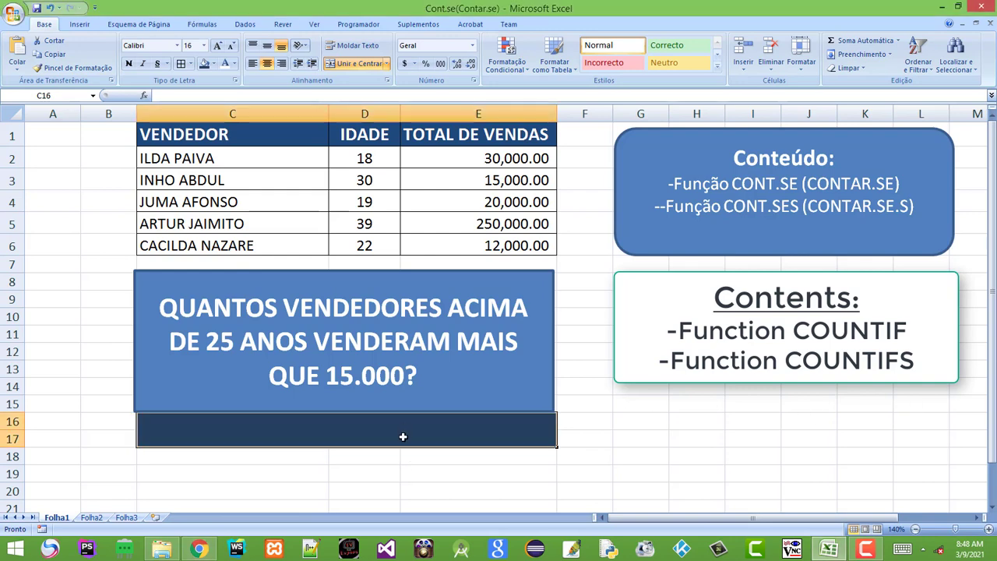
pyautogui.write('=co')
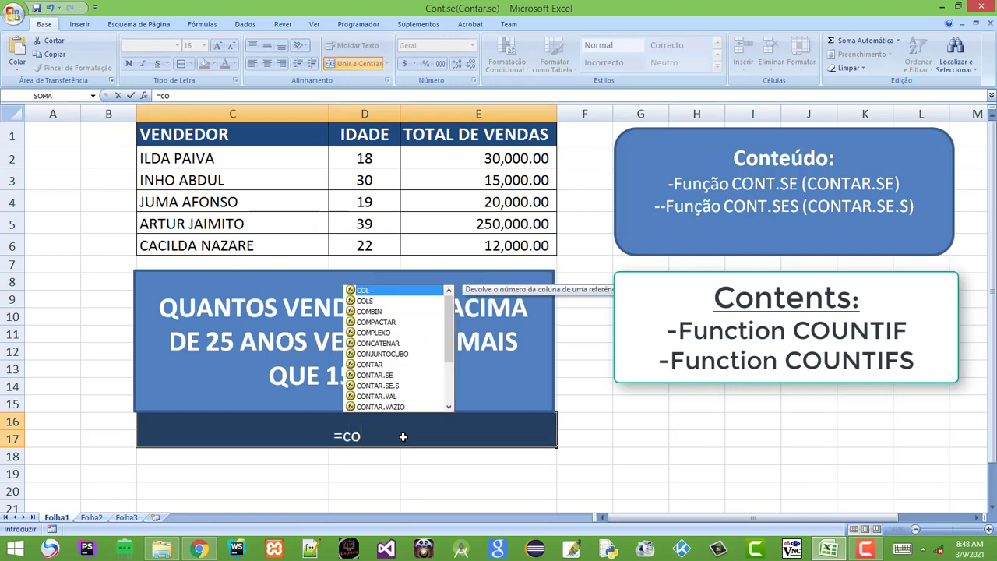
pyautogui.write('nt')
pyautogui.press('Down')
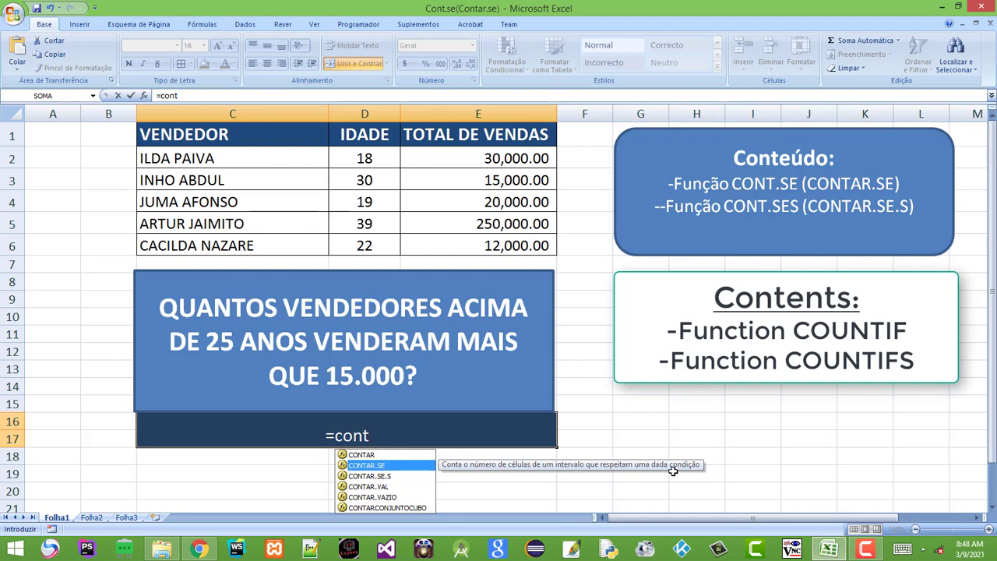
pyautogui.press('Tab')
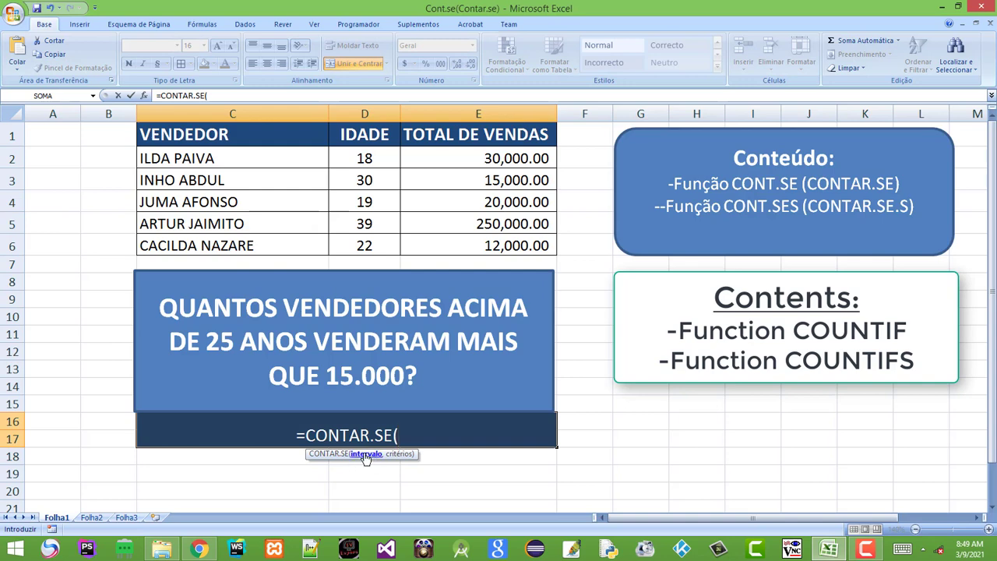
# Complete the CONTAR.SE formula with the age range D2:D6 and the criterion ">25", and enter it.
pyautogui.moveTo(363, 160); pyautogui.dragTo(374, 236)
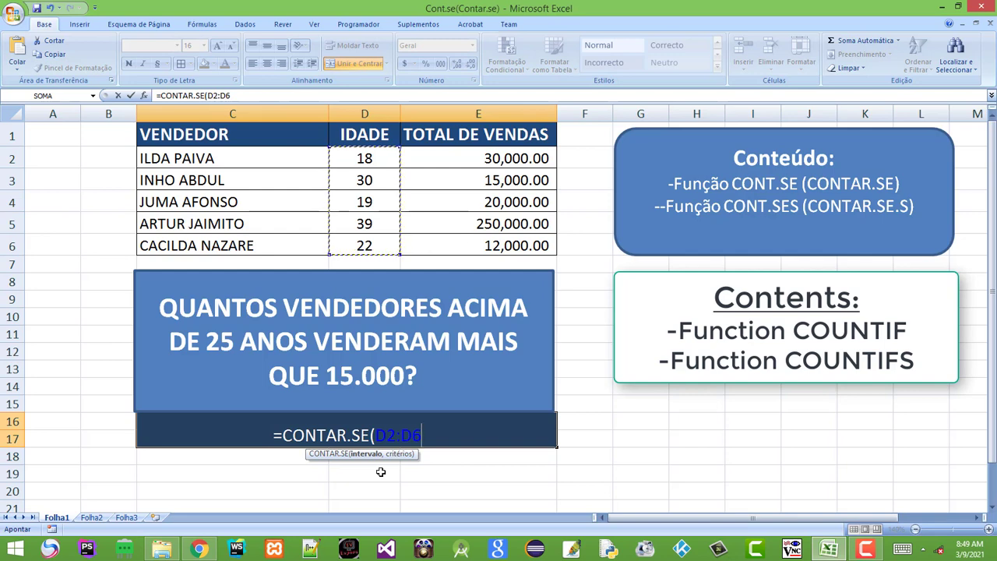
pyautogui.write(',')
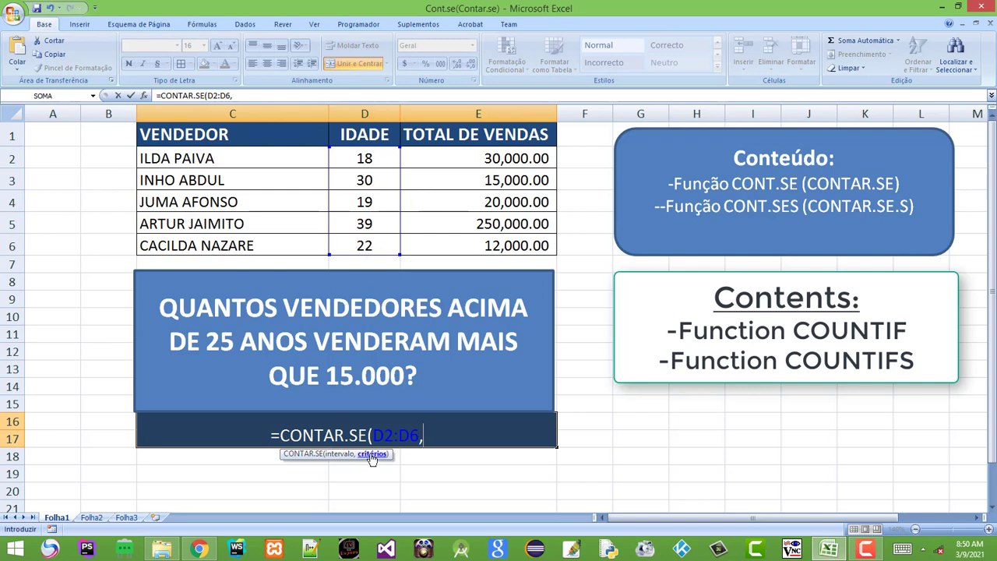
pyautogui.write('"')
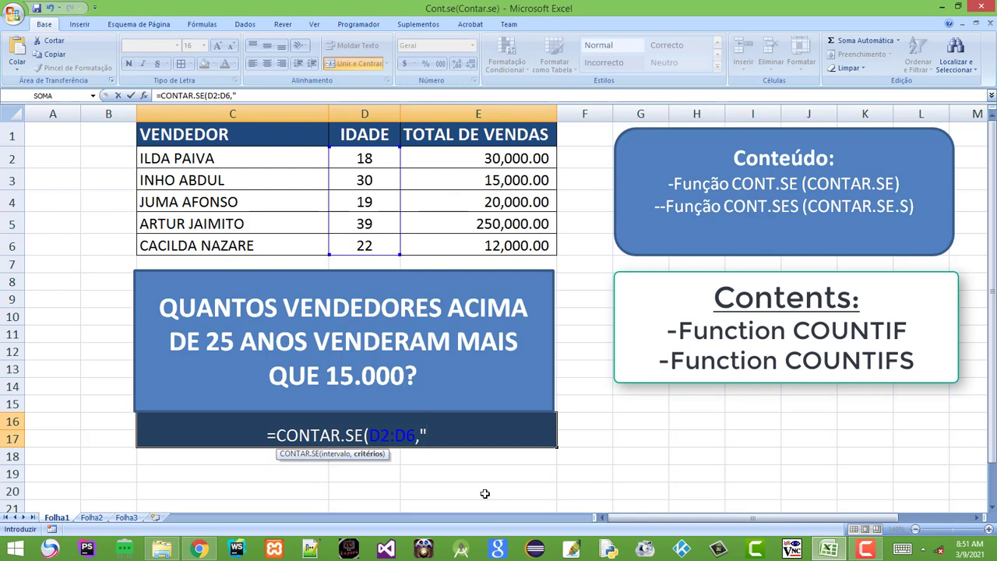
pyautogui.write('>')
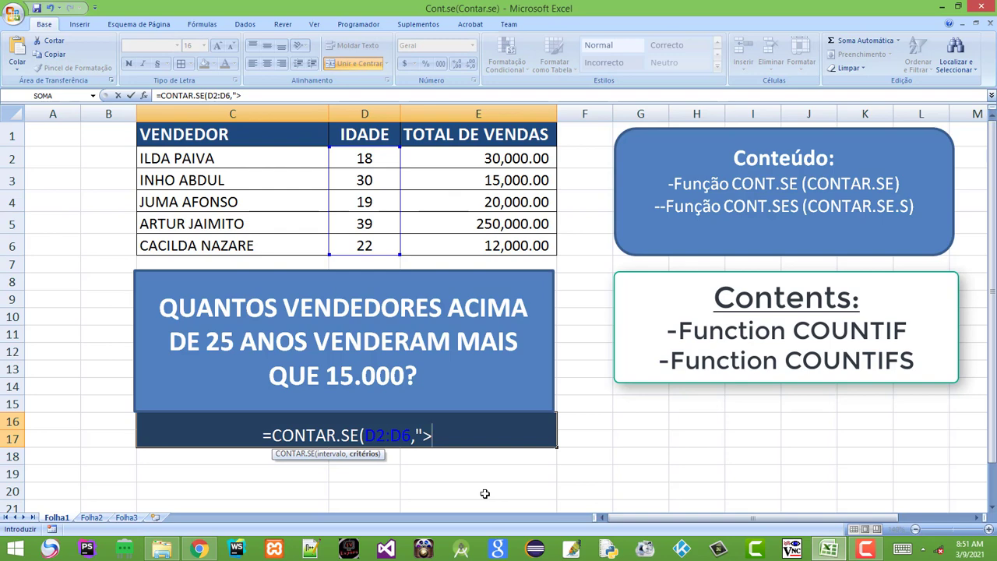
pyautogui.write('25')
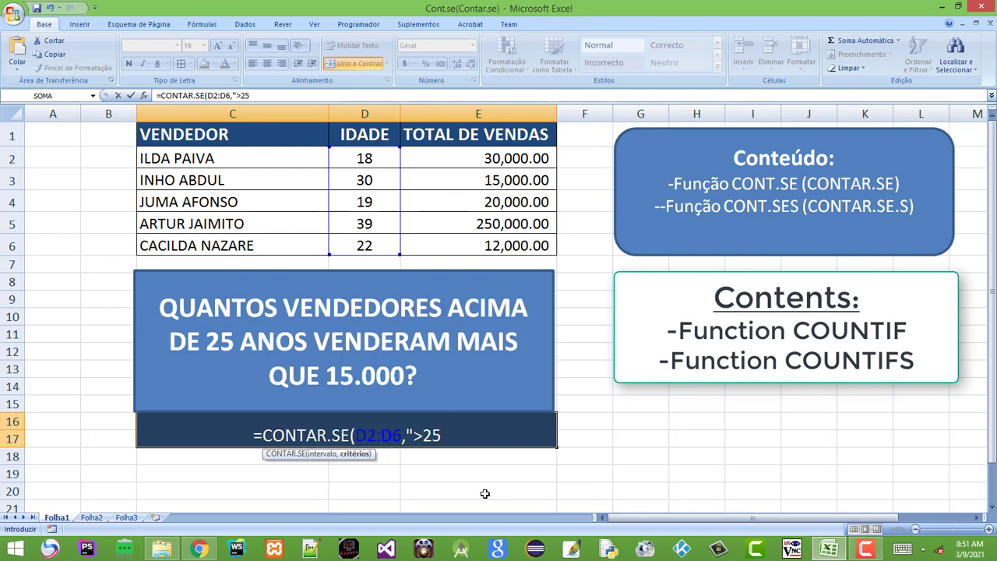
pyautogui.write('"')
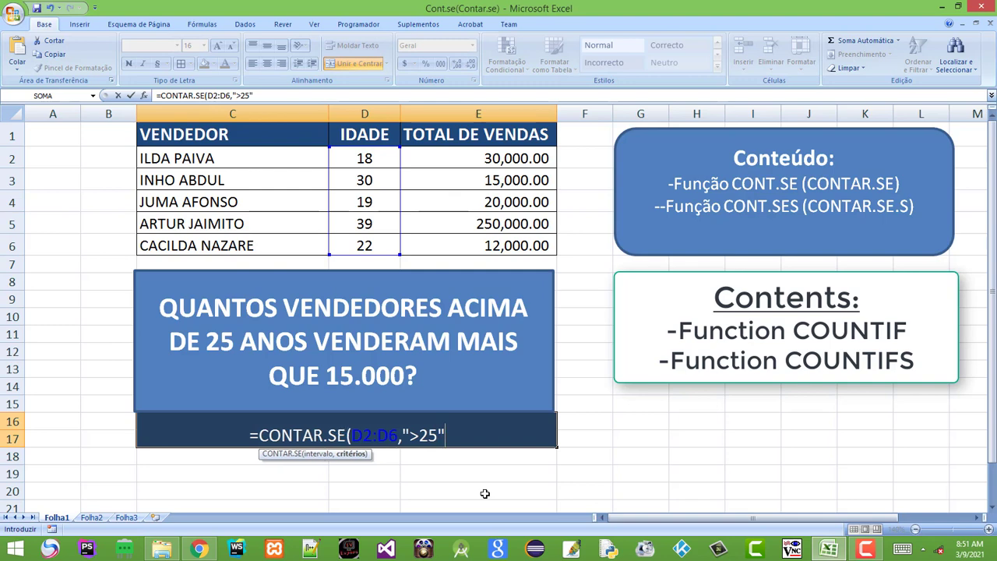
pyautogui.write(')')
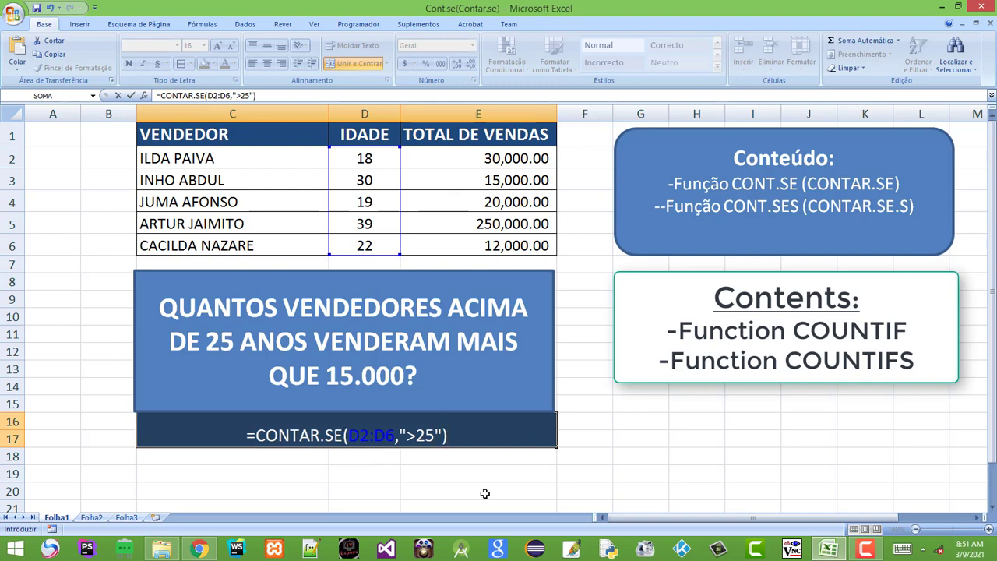
pyautogui.press('BackSpace')
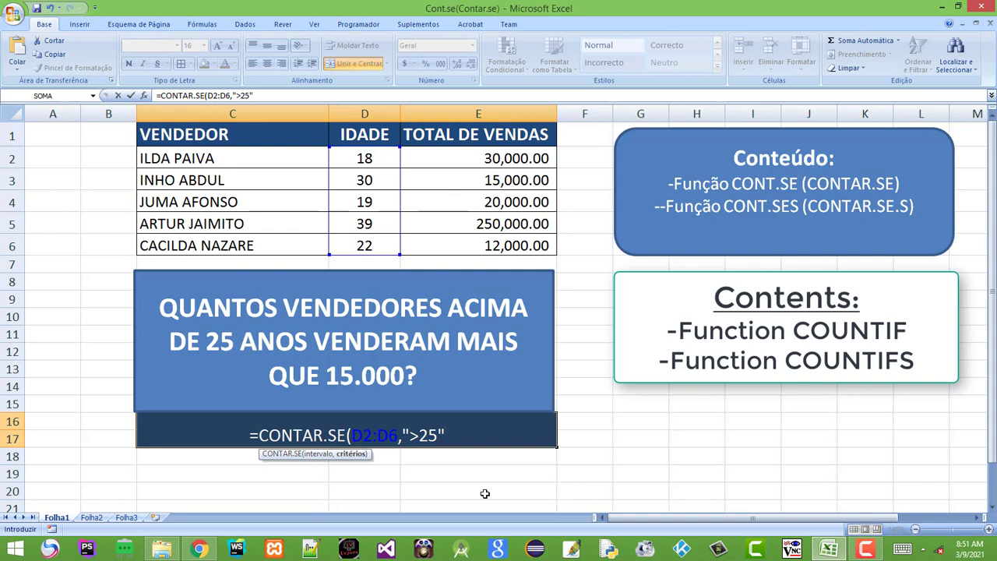
pyautogui.write(')')
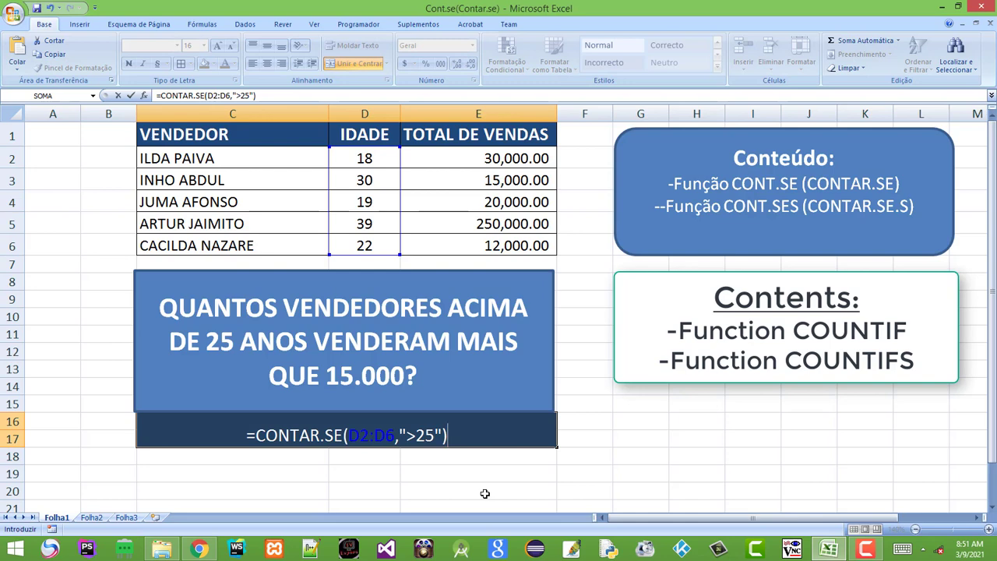
pyautogui.press('Return')
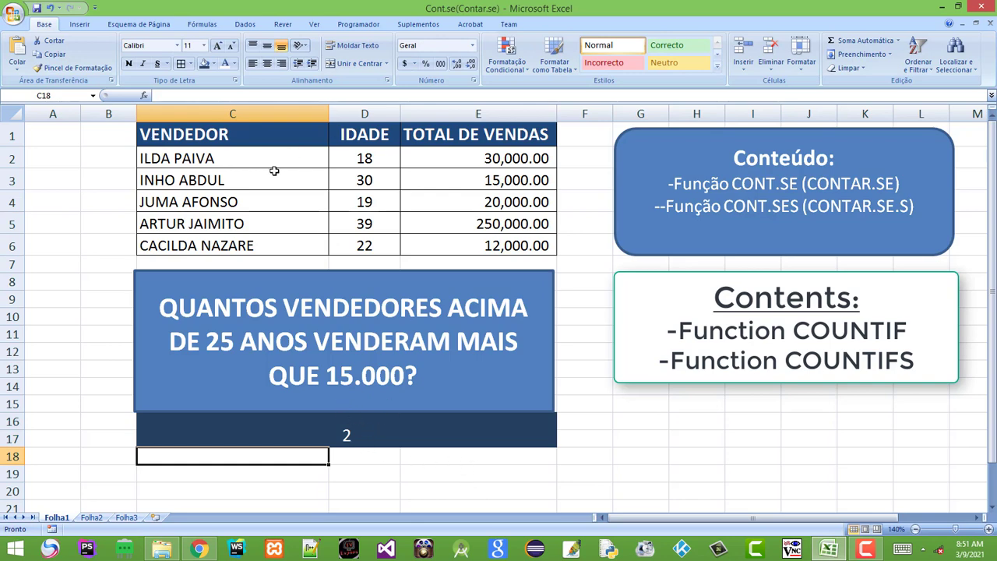
# Check the CONTAR.SE result in C16 against the ages in D3 and D5.
pyautogui.click(369, 433)
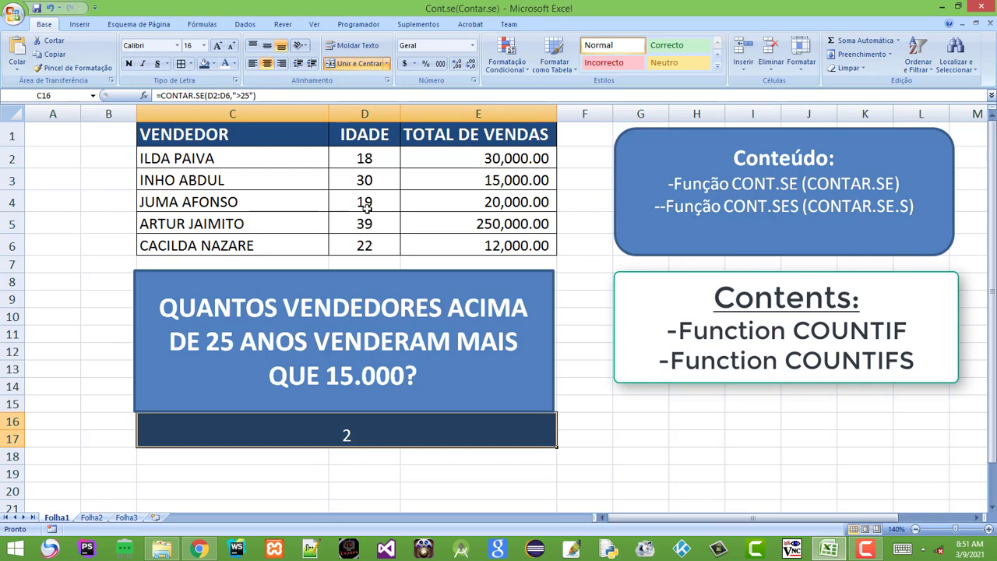
pyautogui.click(364, 184)
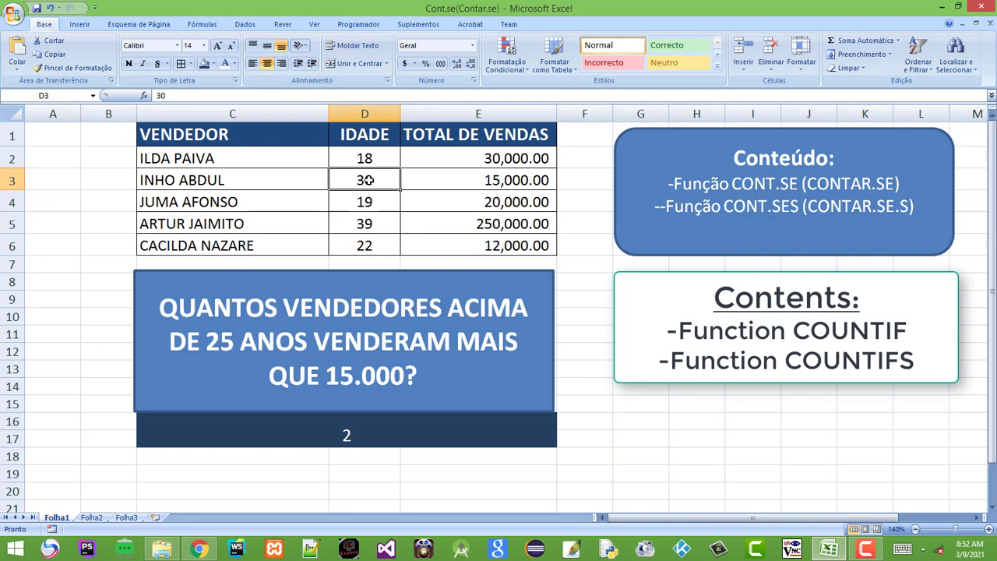
pyautogui.click(368, 224)
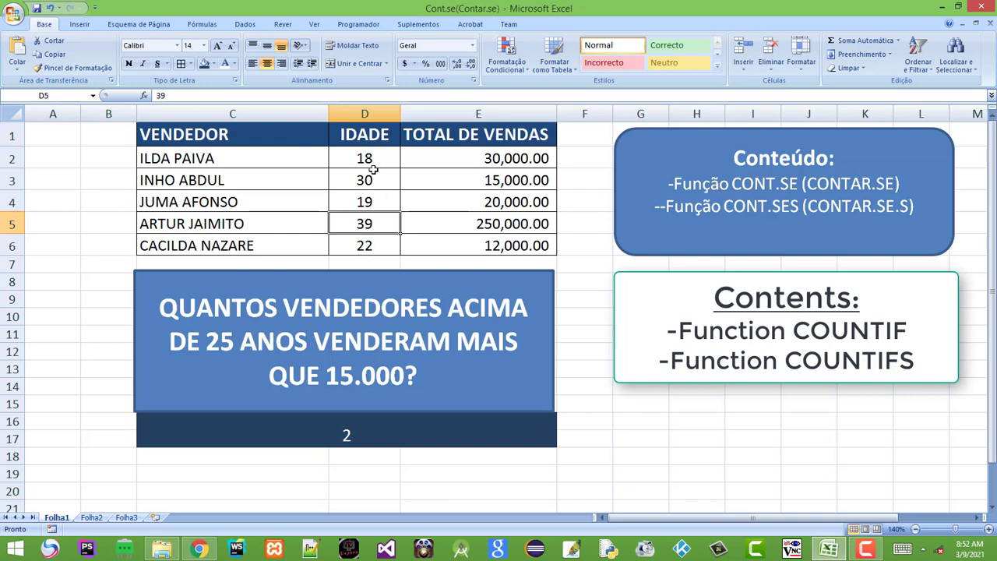
# Replace the formula in merged cell C16 by starting a CONTAR.SE.S formula.
pyautogui.click(350, 437)
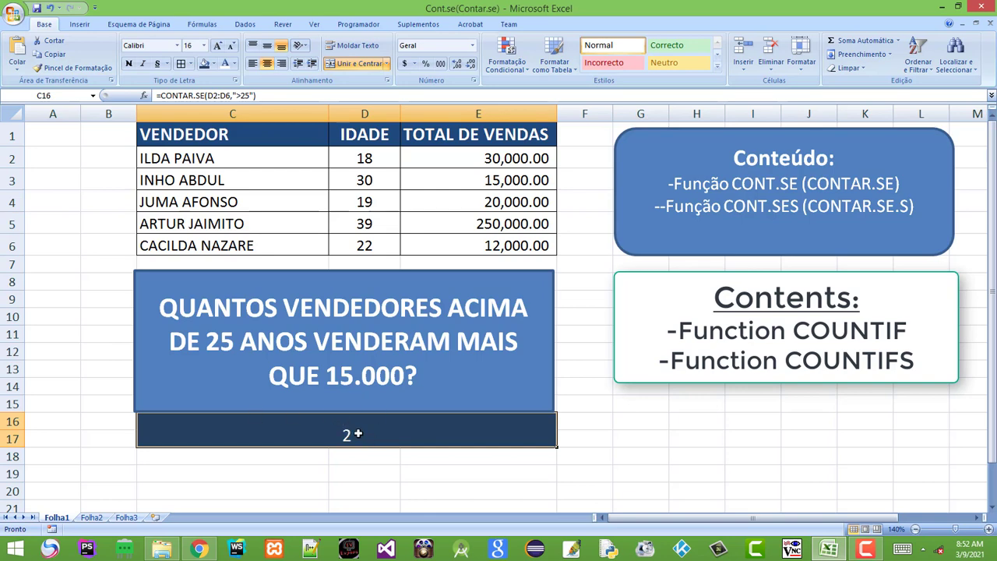
pyautogui.write('=')
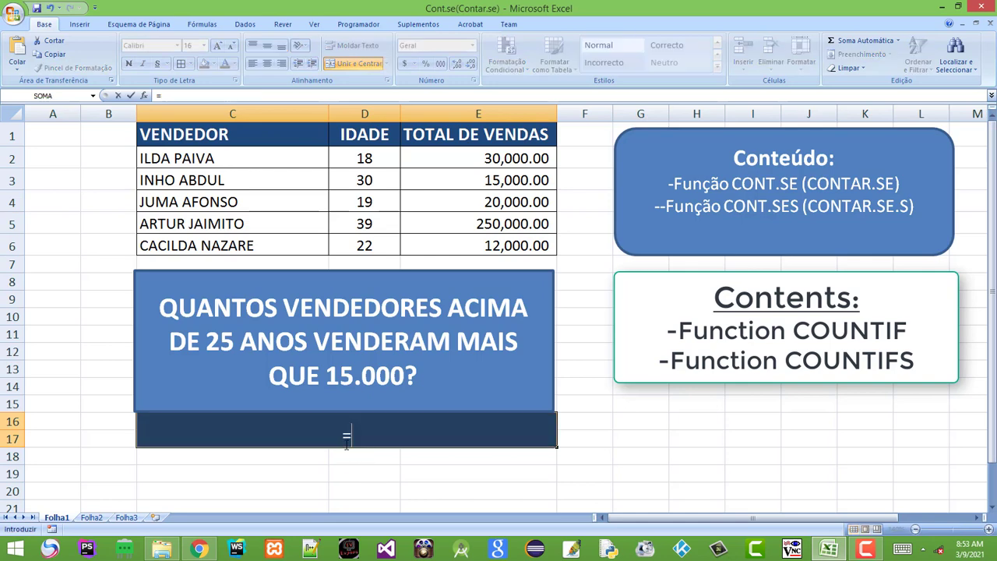
pyautogui.write('contar')
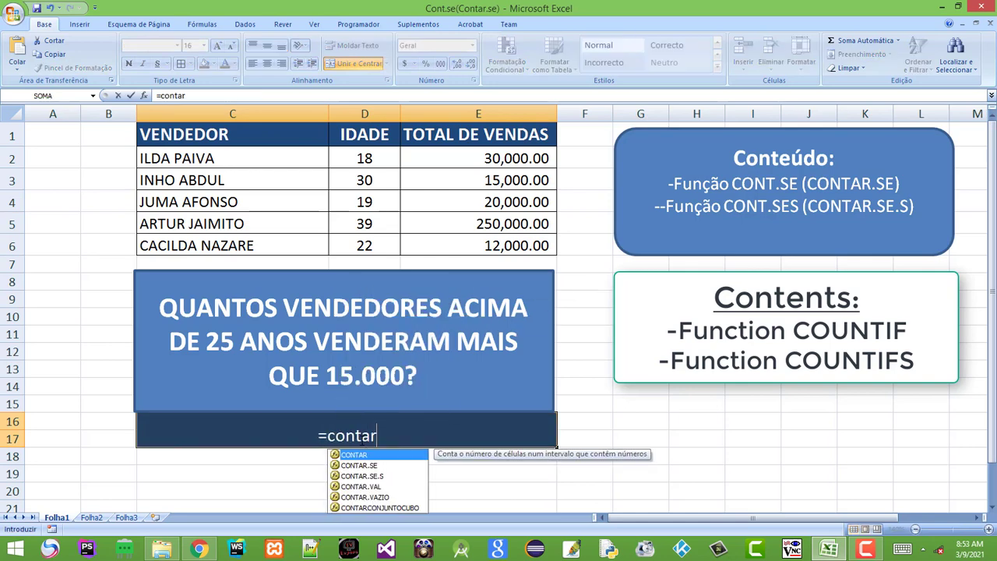
pyautogui.press('Down')
pyautogui.press('Down')
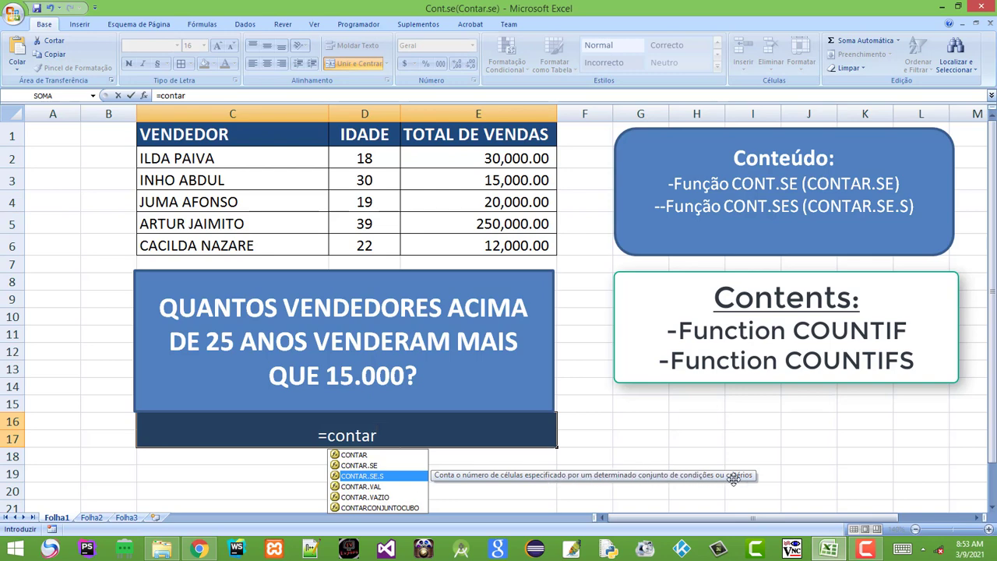
pyautogui.press('Tab')
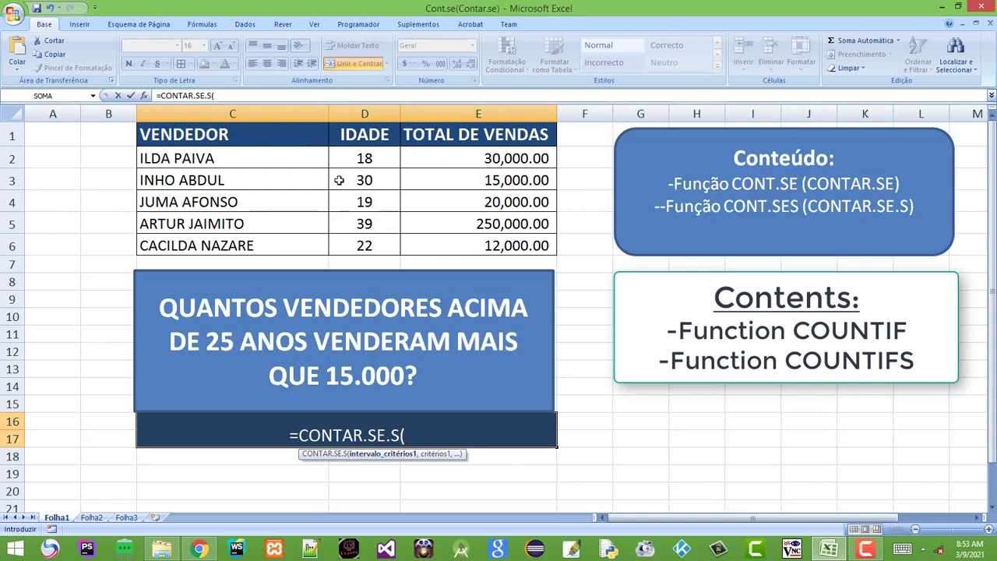
# Set the first CONTAR.SE.S condition to the age range D2:D6 with the criterion ">25".
pyautogui.moveTo(372, 156); pyautogui.dragTo(377, 251)
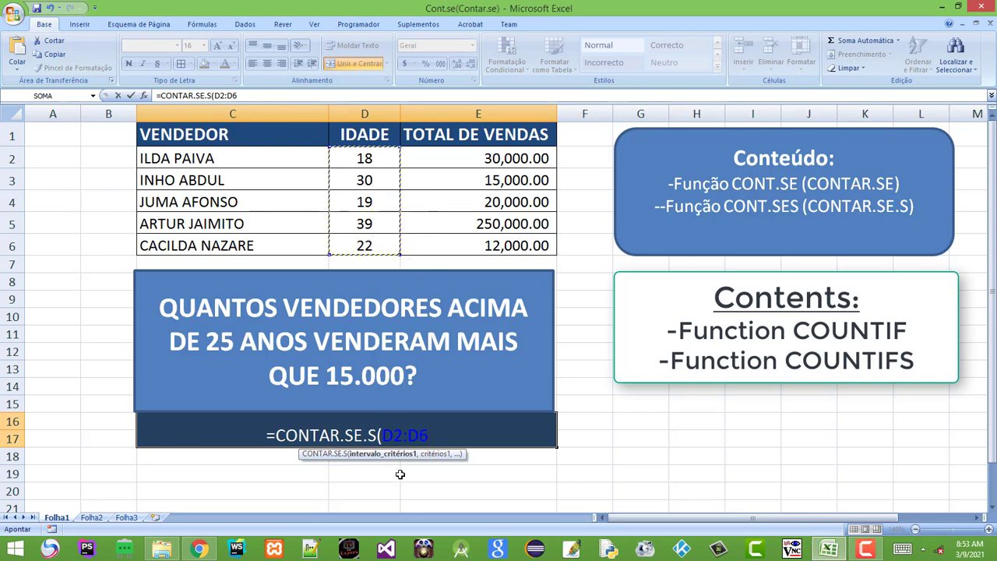
pyautogui.write(',')
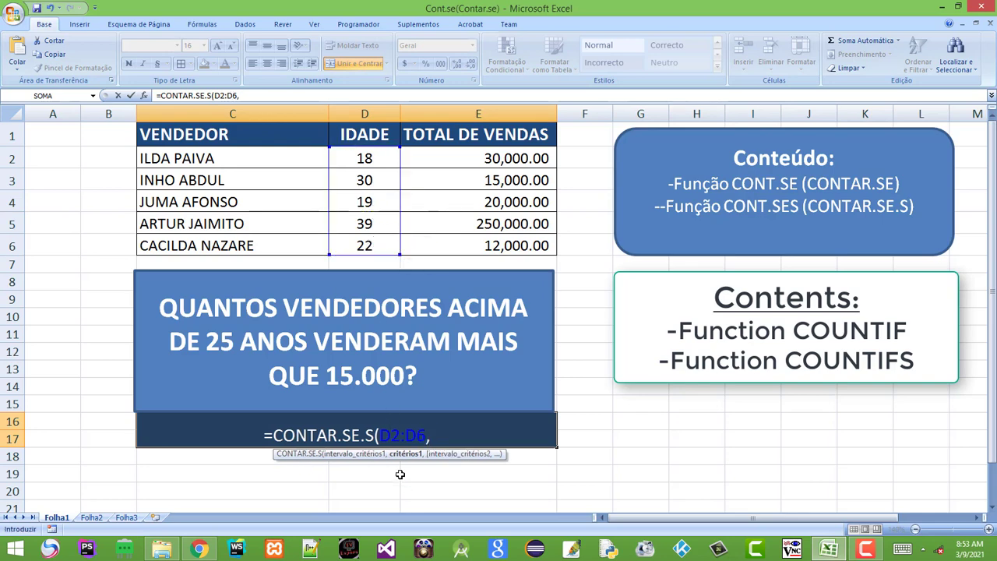
pyautogui.write('"')
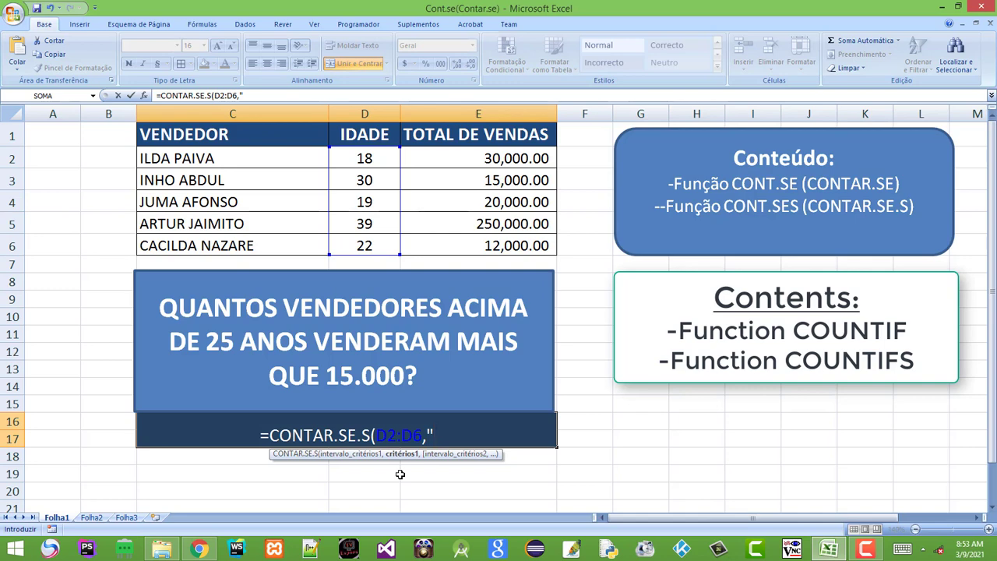
pyautogui.write('>25')
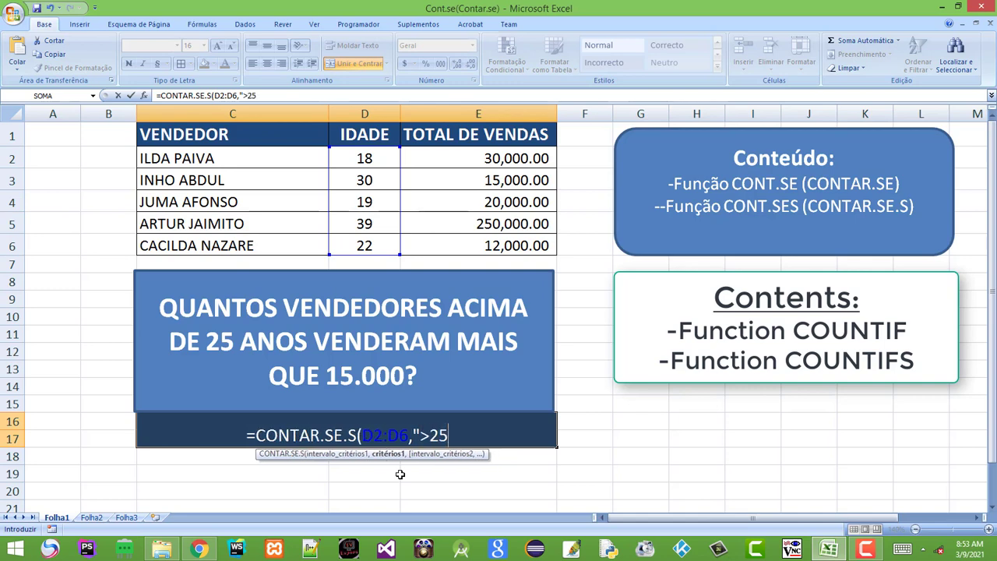
pyautogui.write('"')
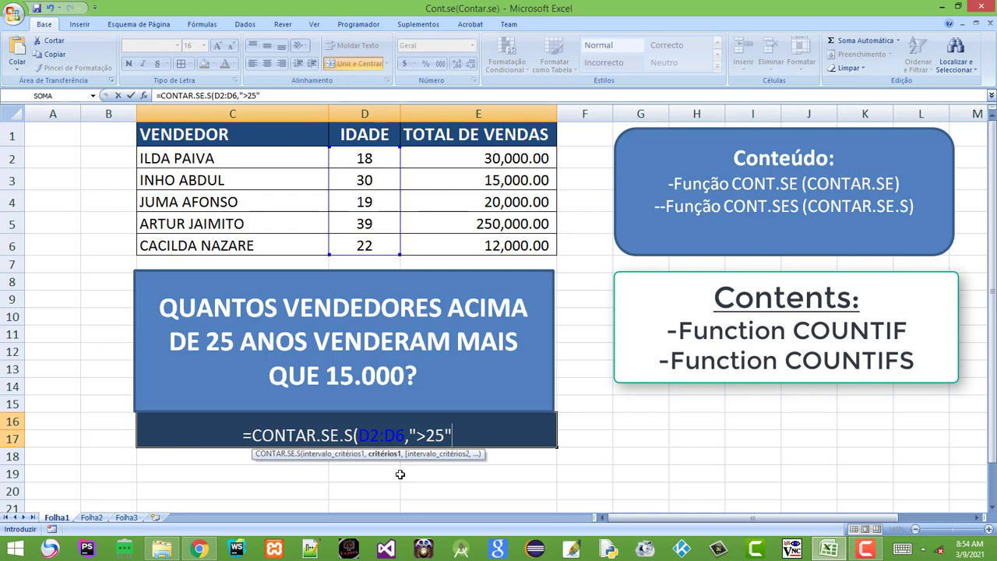
# Complete the CONTAR.SE.S formula with the sales range E2:E6 and the second criterion ">15000", and enter it.
pyautogui.write(',')
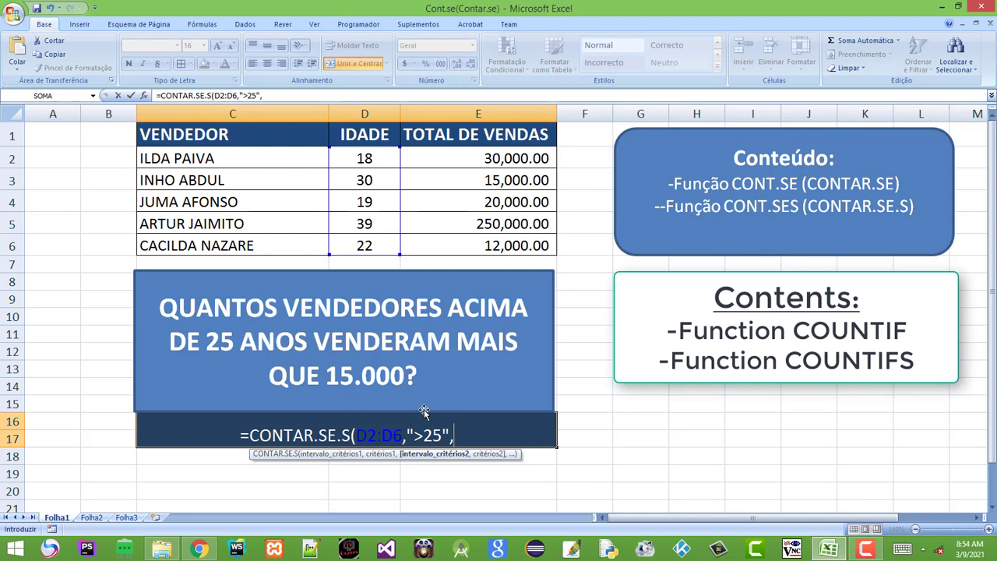
pyautogui.moveTo(506, 158); pyautogui.dragTo(506, 246)
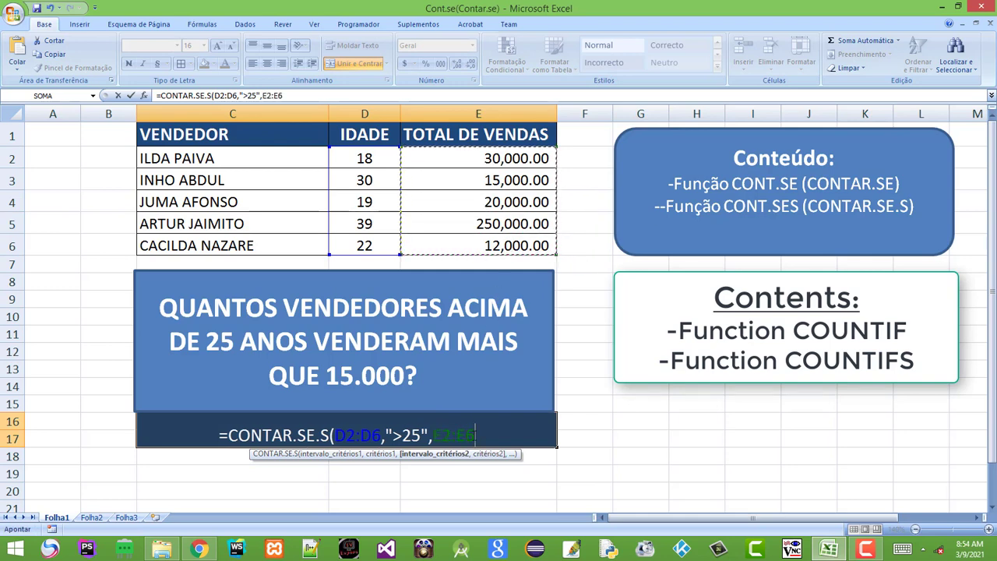
pyautogui.write(',')
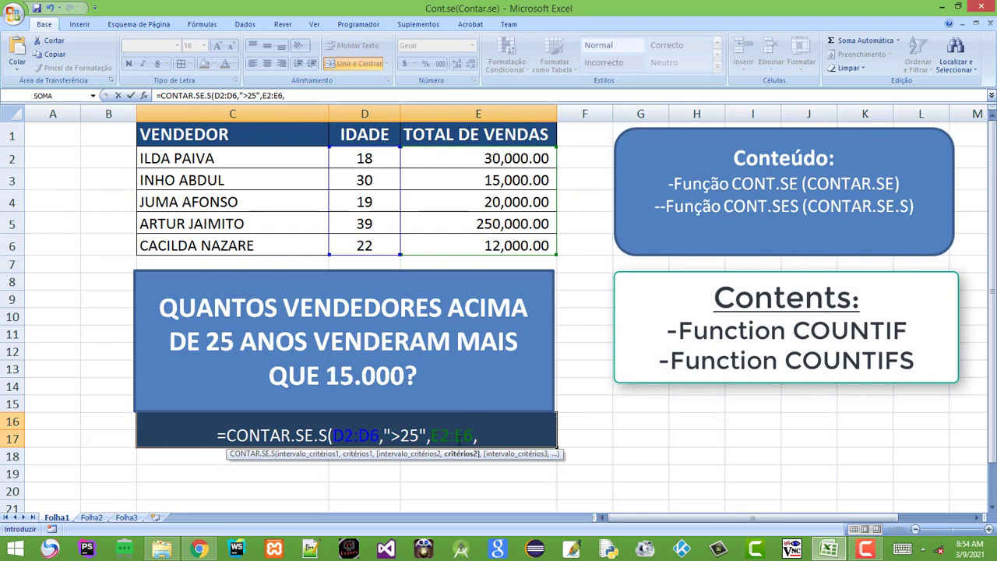
pyautogui.write('"')
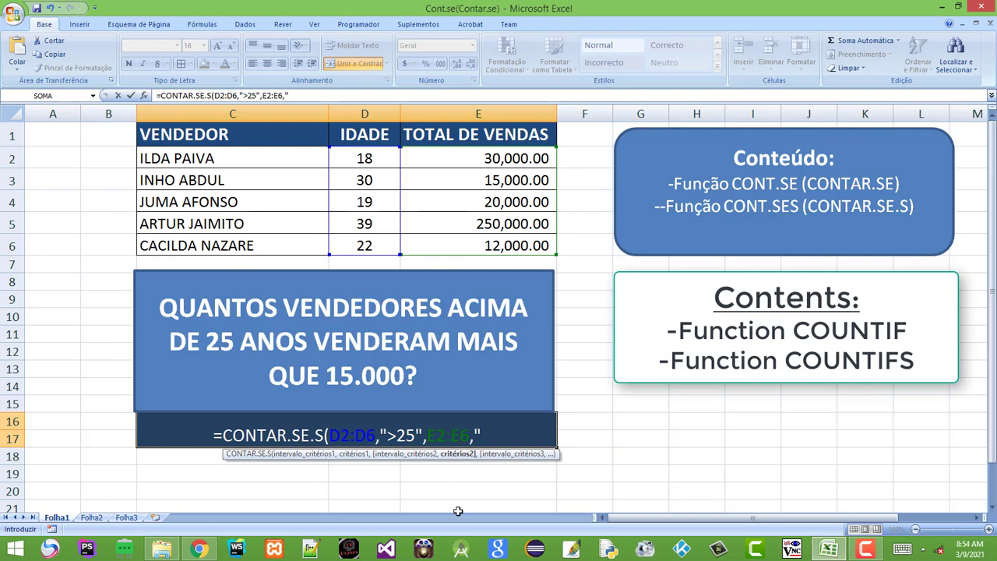
pyautogui.write('>')
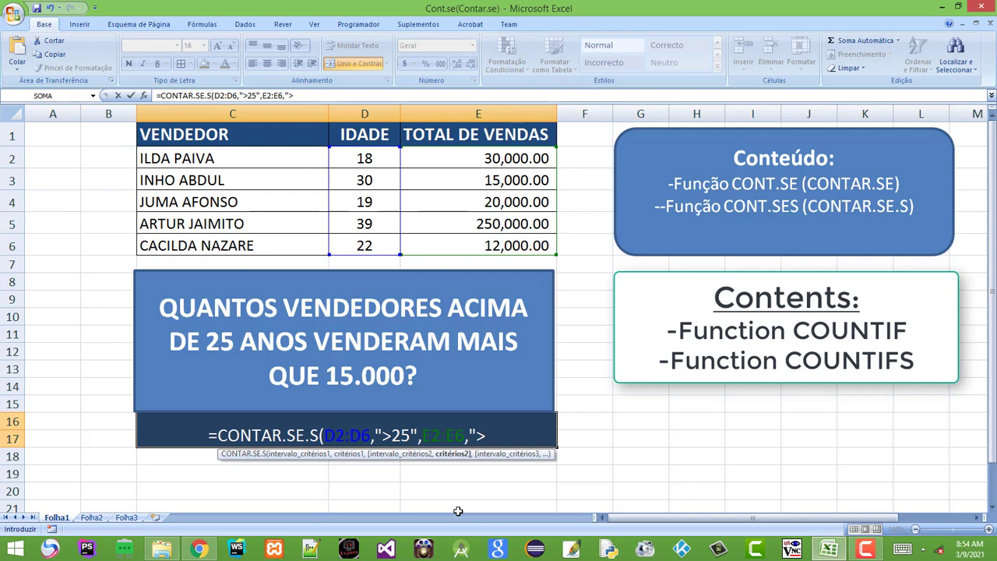
pyautogui.write('15000')
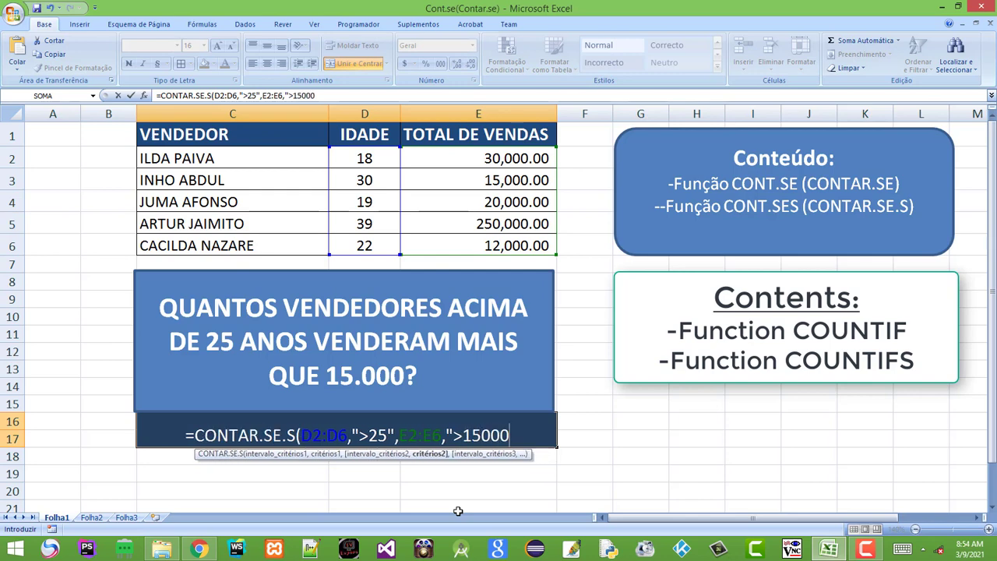
pyautogui.write('"')
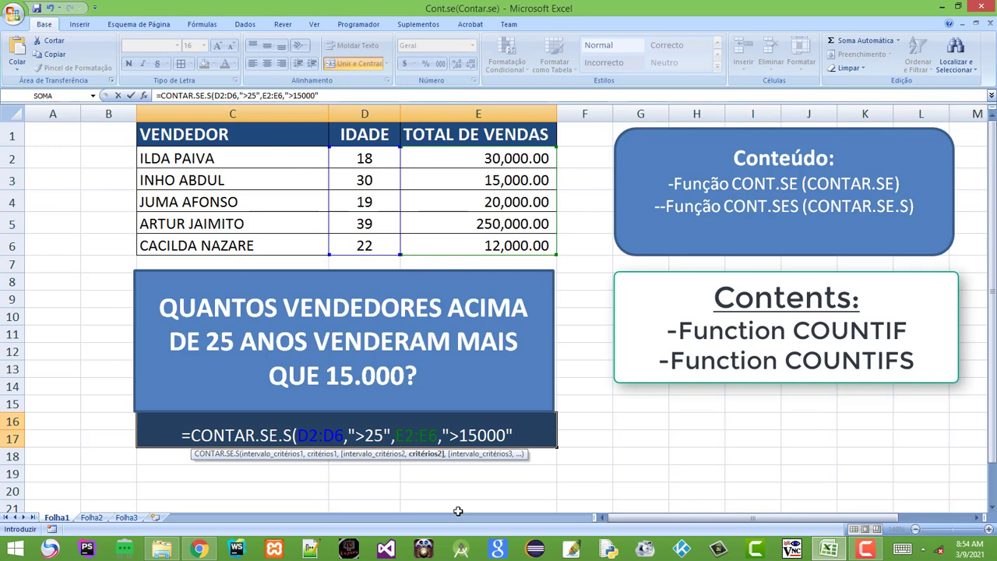
pyautogui.write(',')
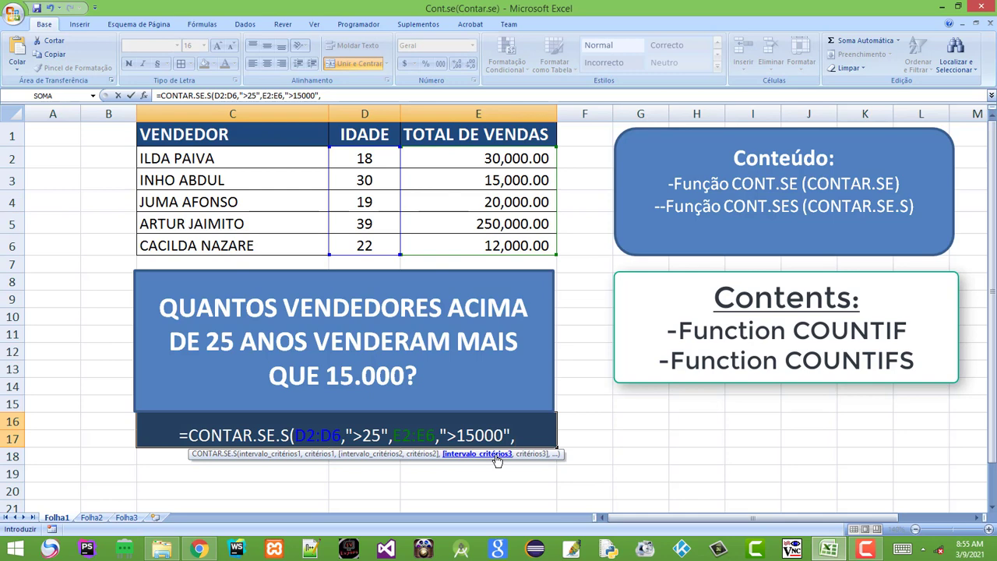
pyautogui.press('BackSpace')
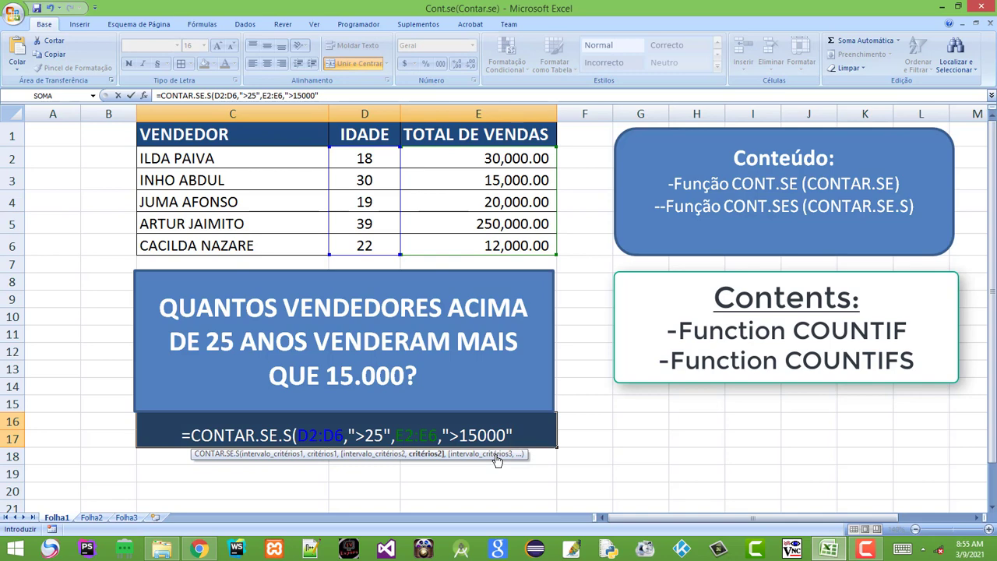
pyautogui.write(')')
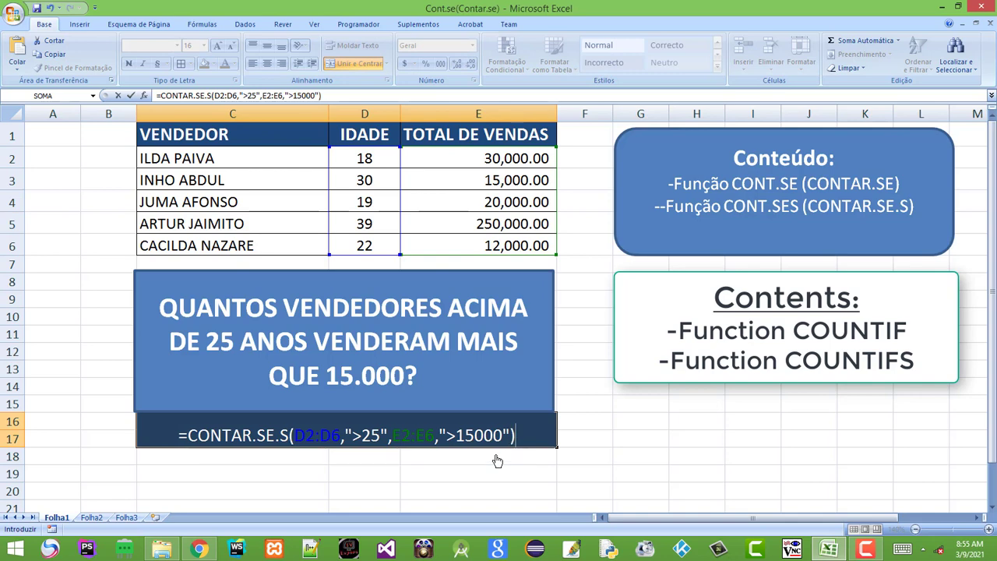
pyautogui.press('Return')
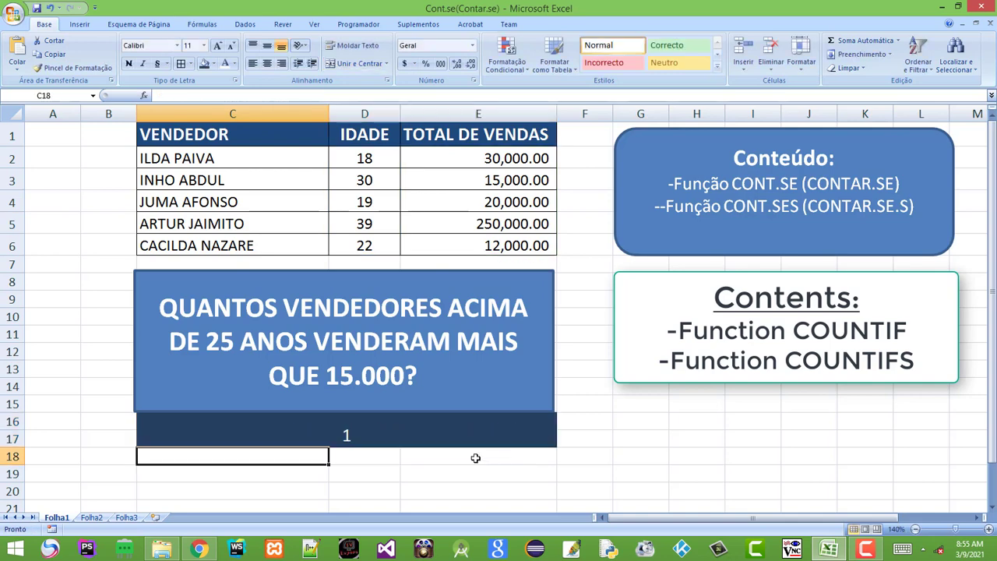
# Check the CONTAR.SE.S result in C16 against the ages in D3 and D5 and the sales totals in E3 and E5.
pyautogui.click(406, 441)
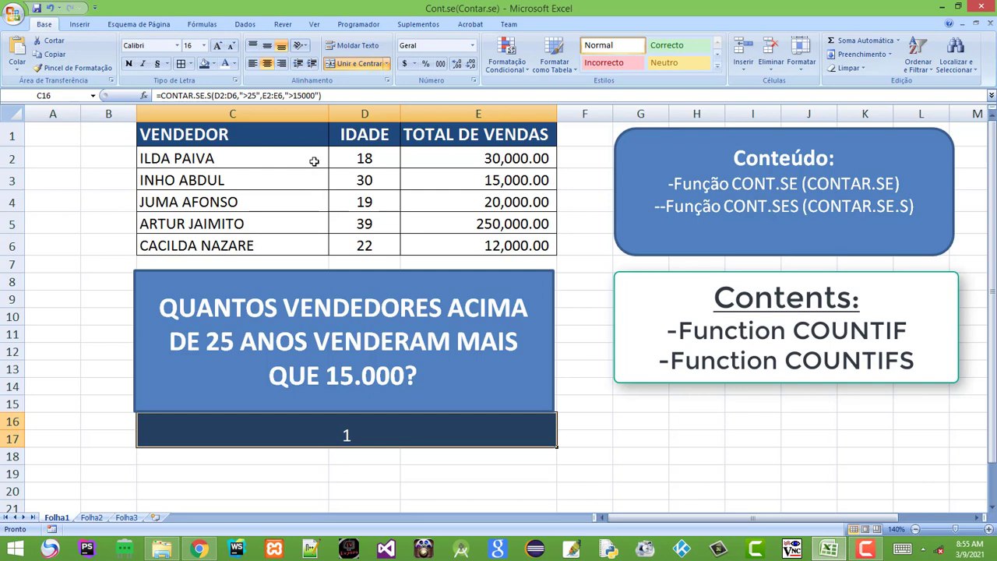
pyautogui.click(366, 180)
pyautogui.click(369, 225)
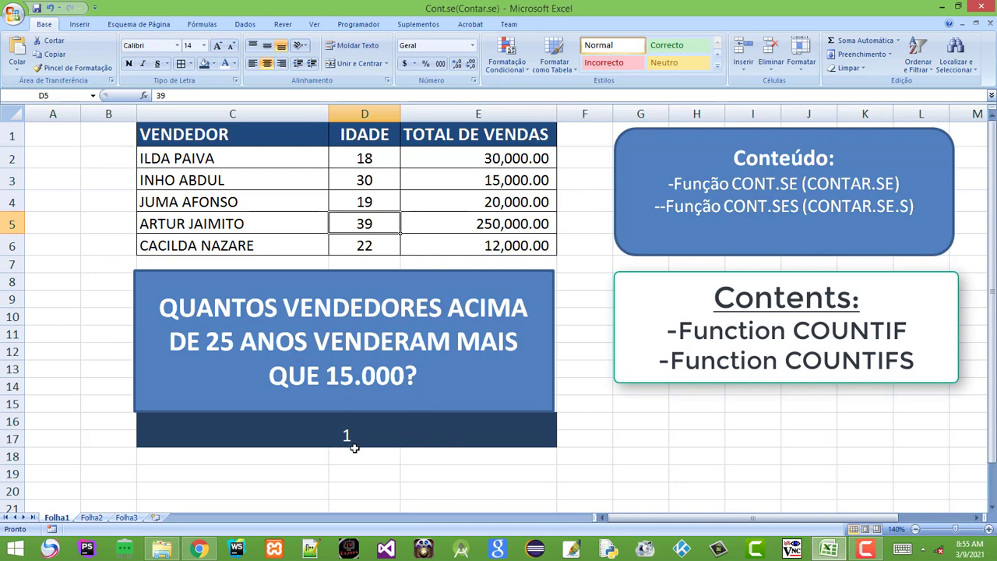
pyautogui.click(371, 185)
pyautogui.click(375, 232)
pyautogui.click(366, 183)
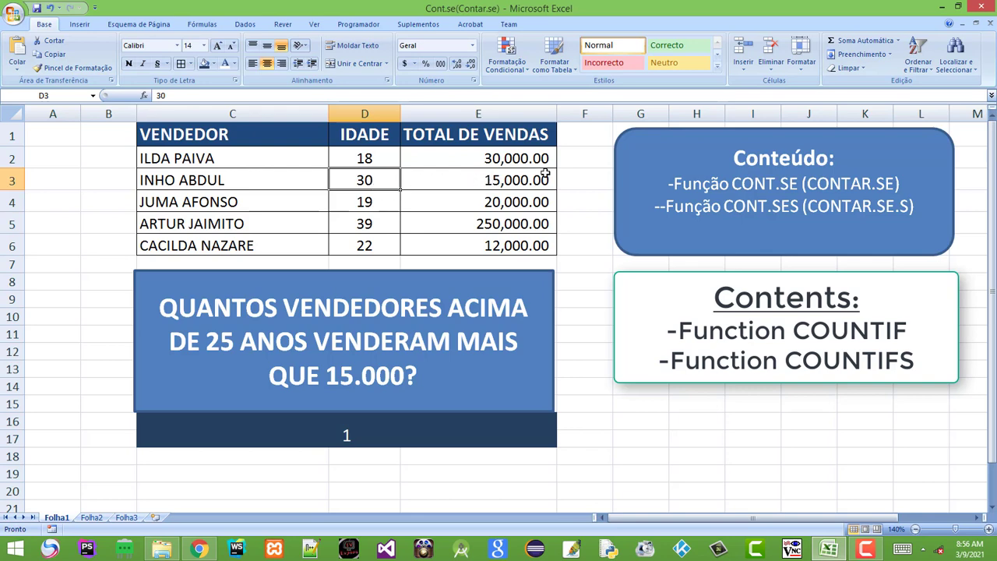
pyautogui.click(519, 180)
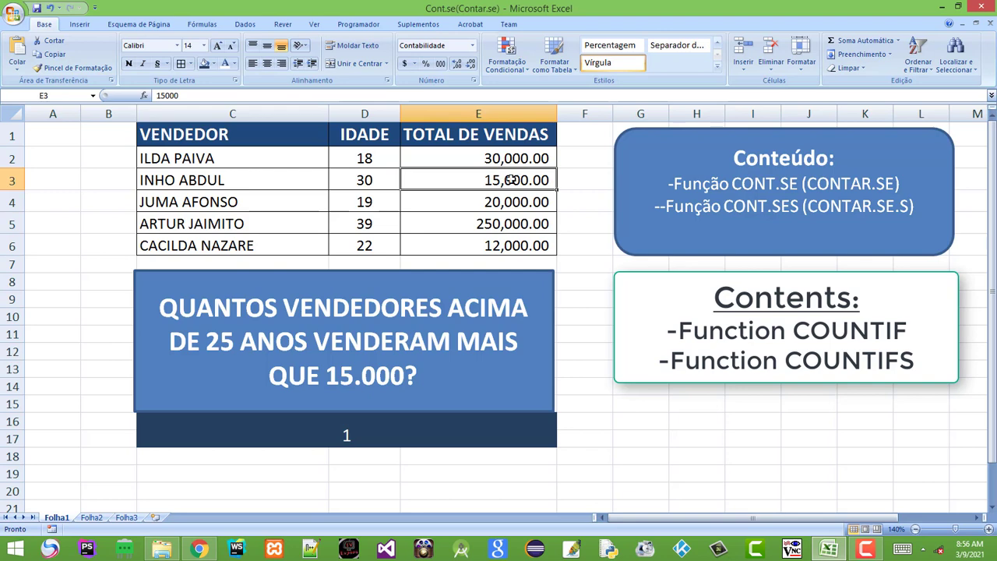
pyautogui.click(364, 224)
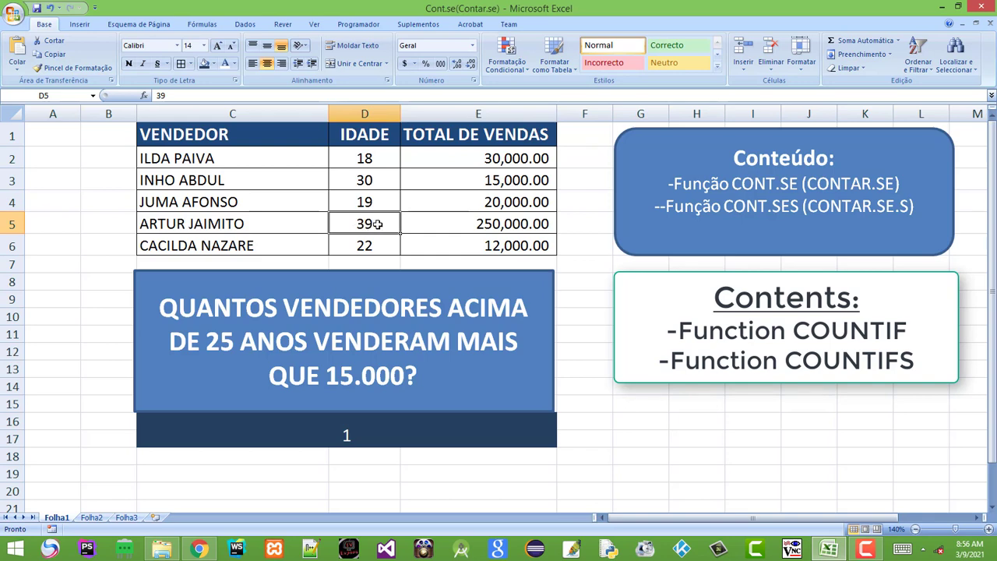
pyautogui.click(478, 223)
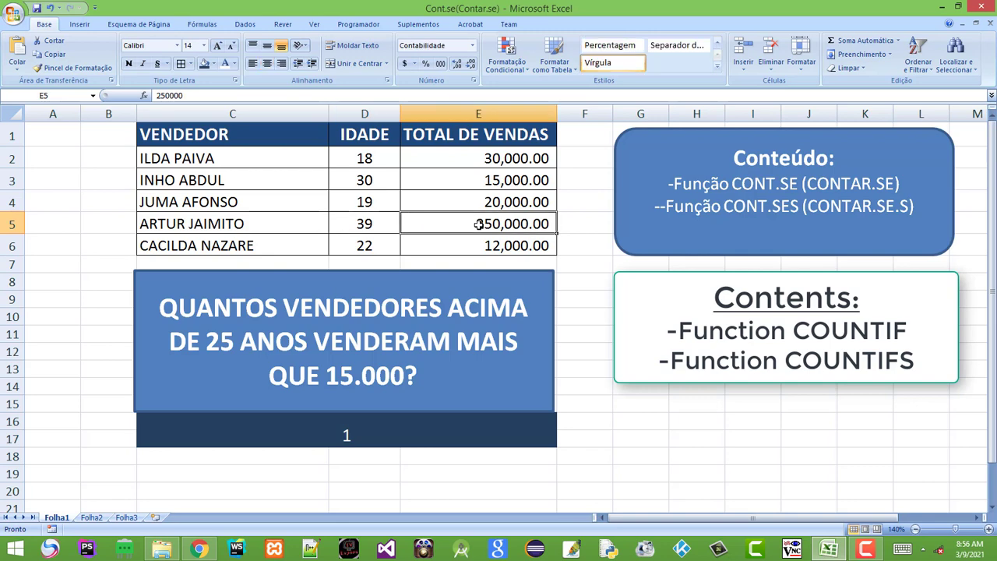